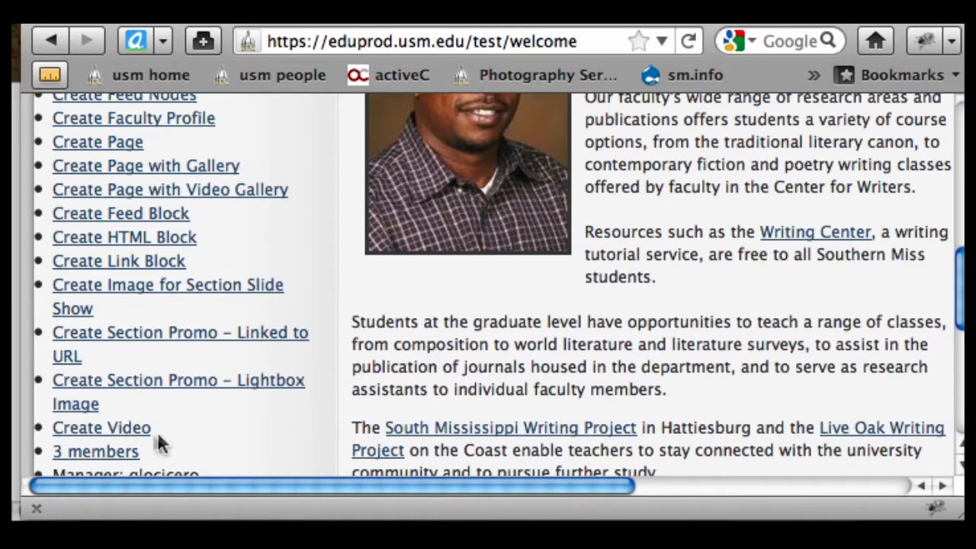
Step: Create a new video in the group, using the suggested title that starts with "Test Video:" and names the university president
scroll(135, 433, down, 2)
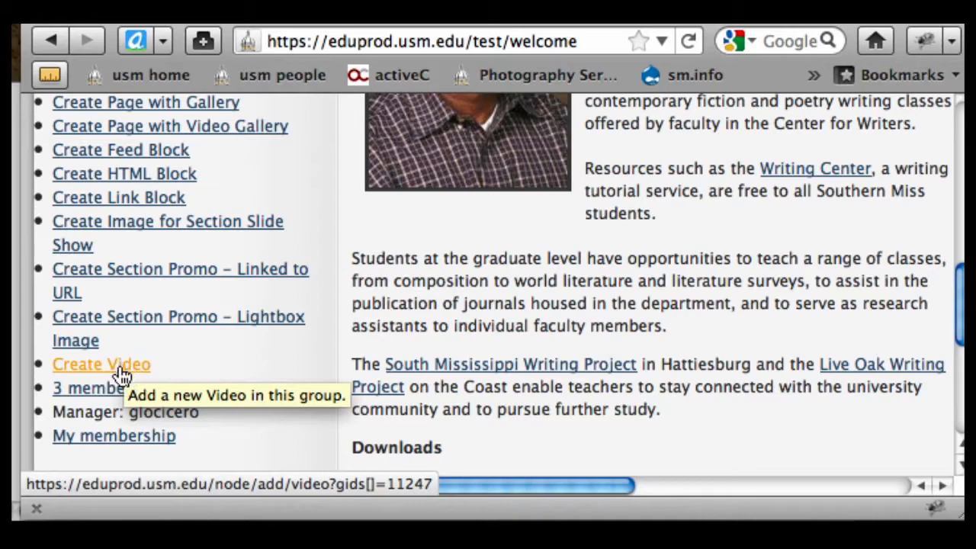
click(122, 376)
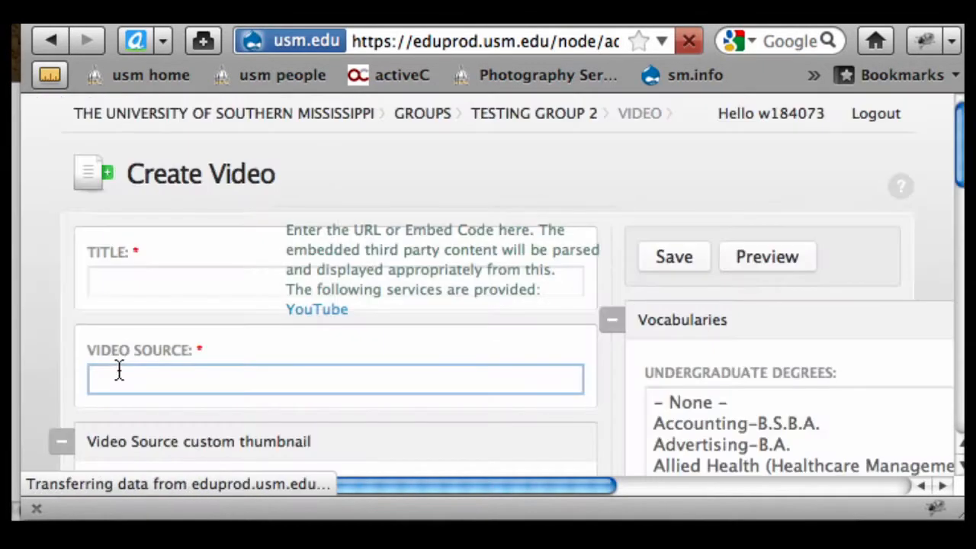
click(144, 277)
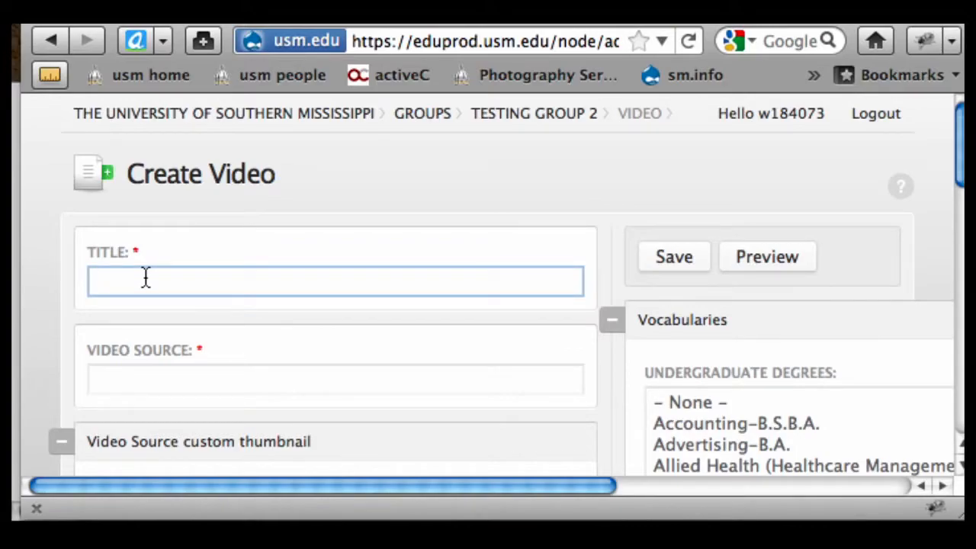
text(Test Video)
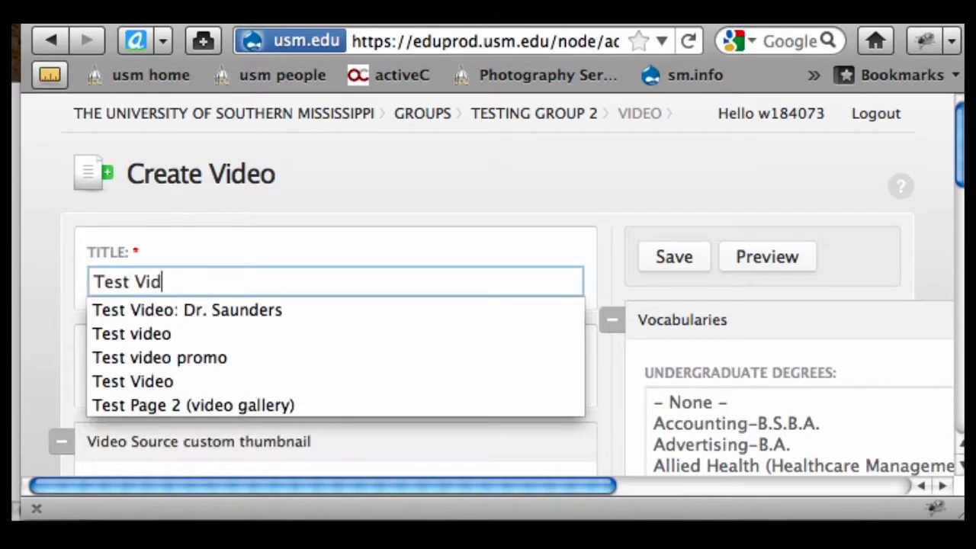
click(152, 312)
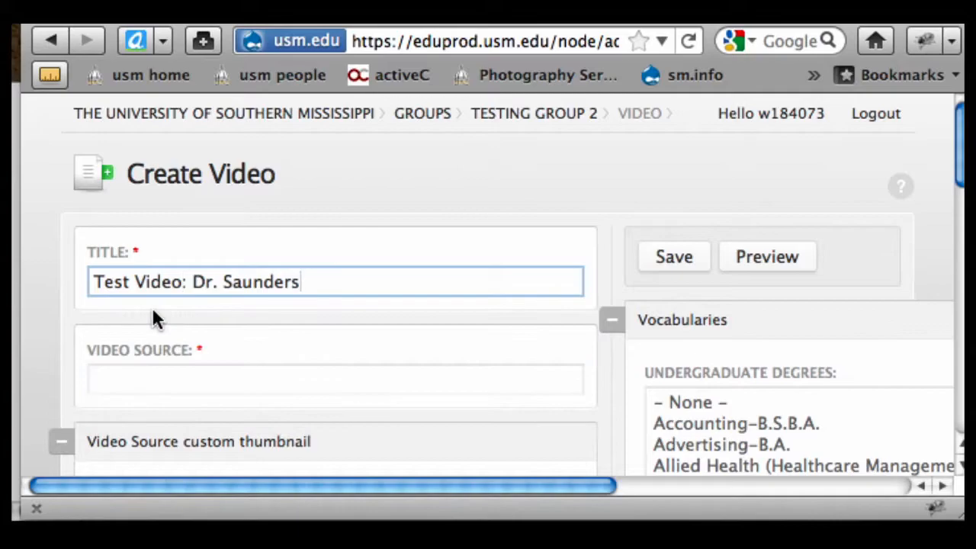
click(189, 384)
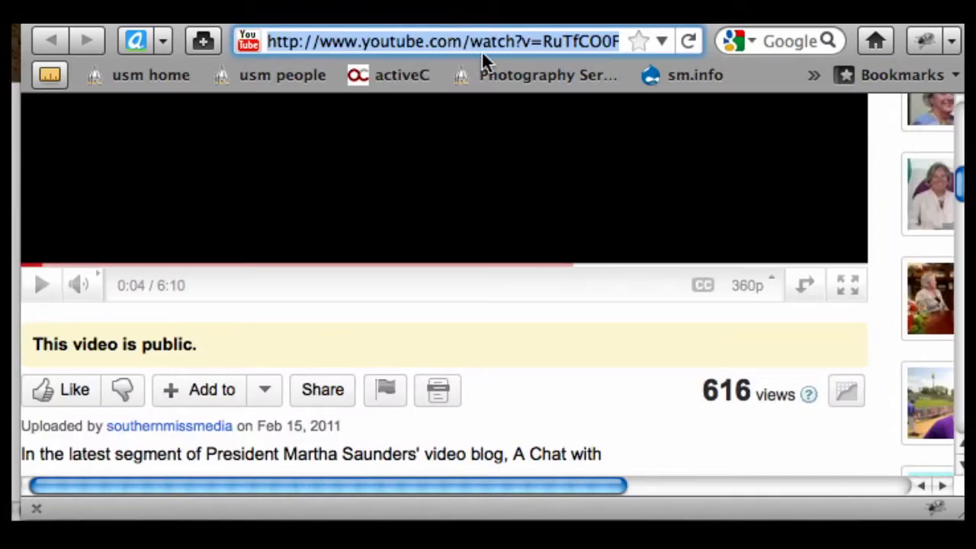
click(473, 41)
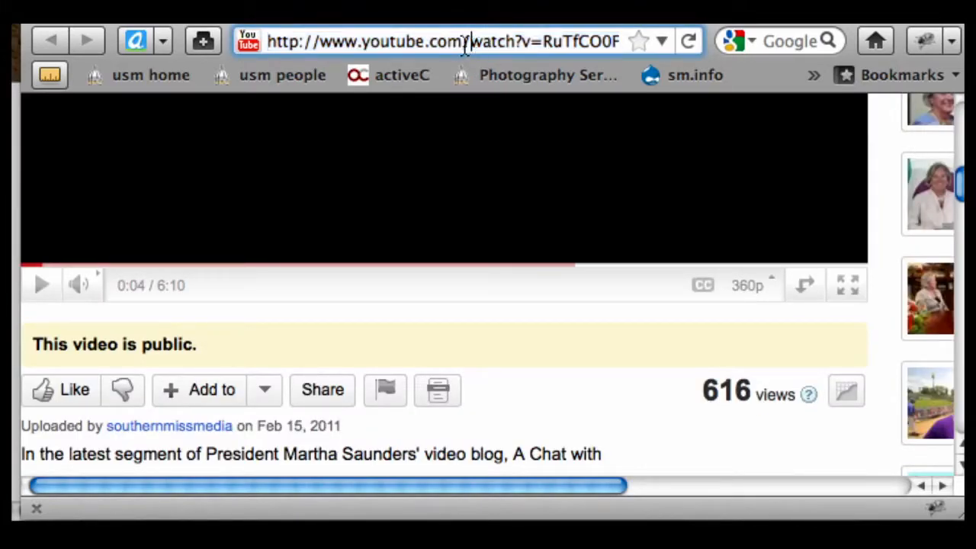
triple_click(463, 43)
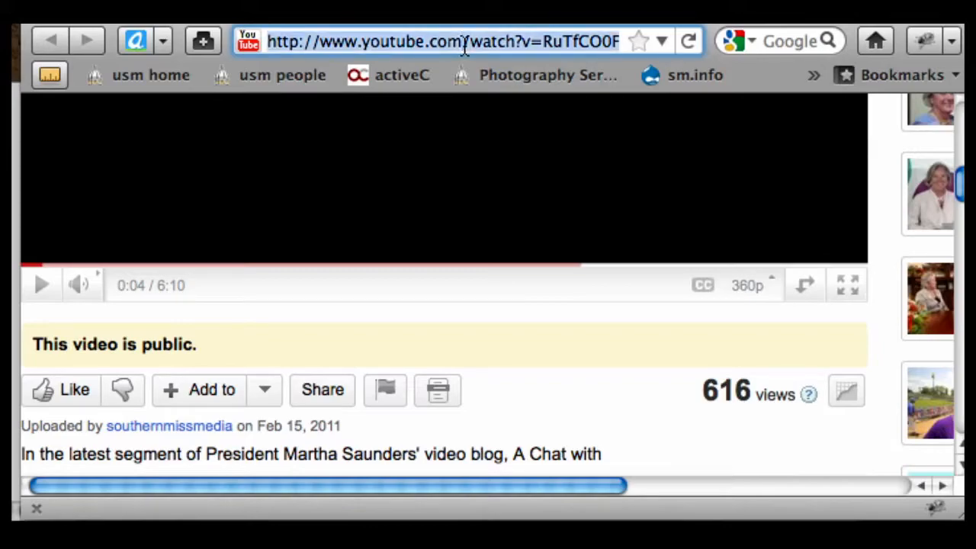
key(super+c)
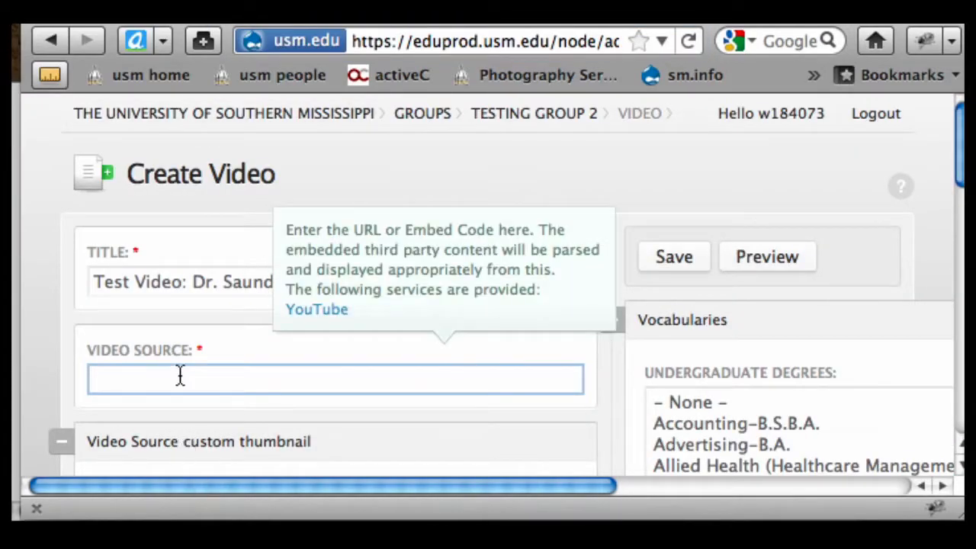
click(180, 375)
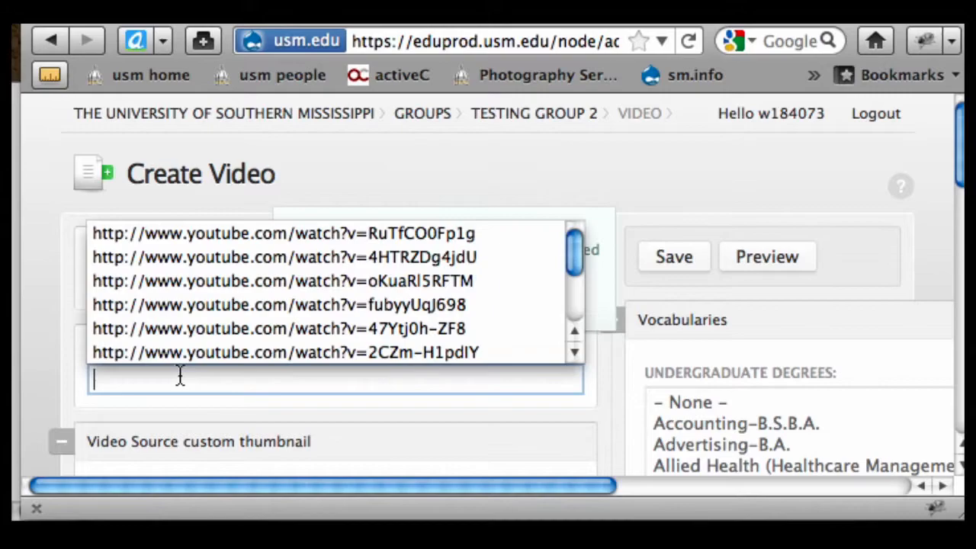
key(super+v)
click(564, 347)
drag(389, 385, 525, 387)
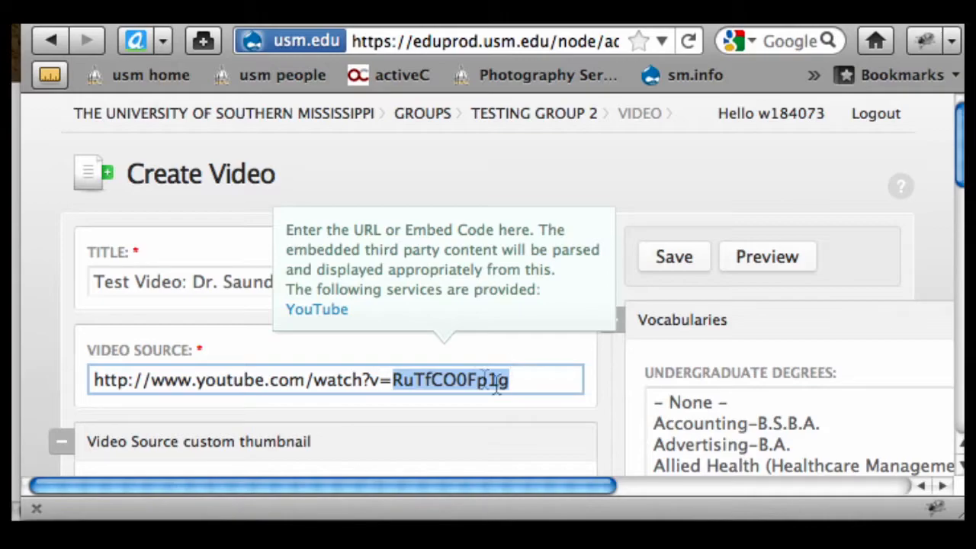
click(583, 399)
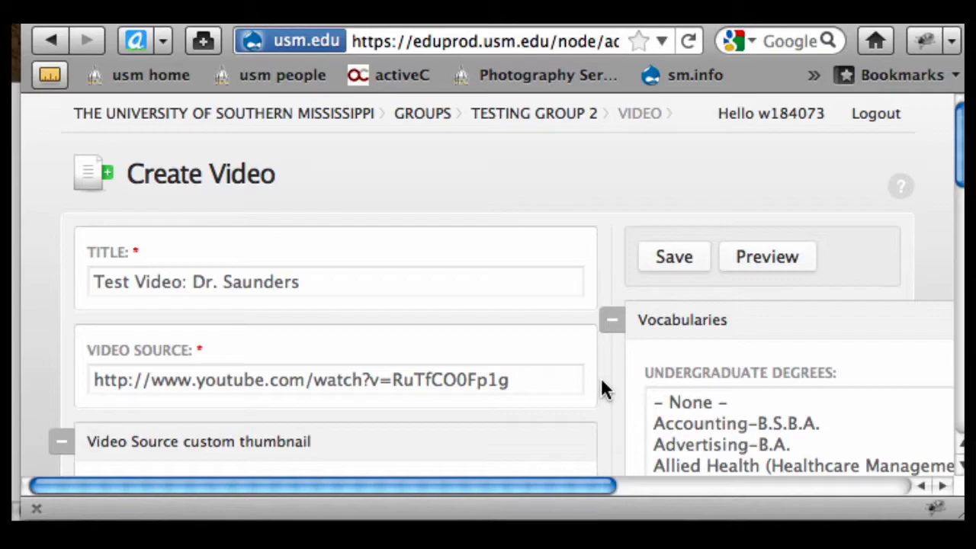
click(567, 376)
click(645, 375)
Step: Examine the video form's undergraduate degree and location vocabularies and its custom thumbnail upload options
scroll(627, 370, down, 5)
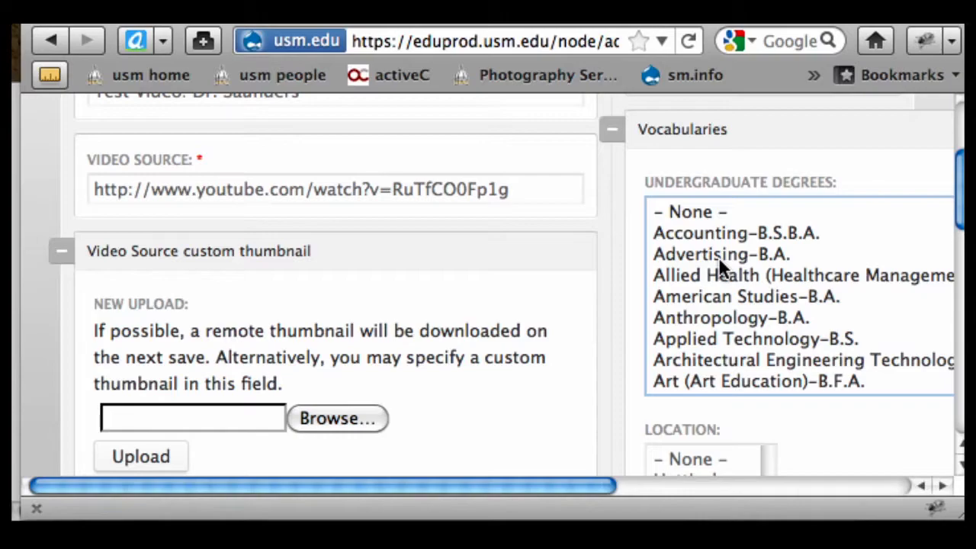
scroll(723, 267, down, 3)
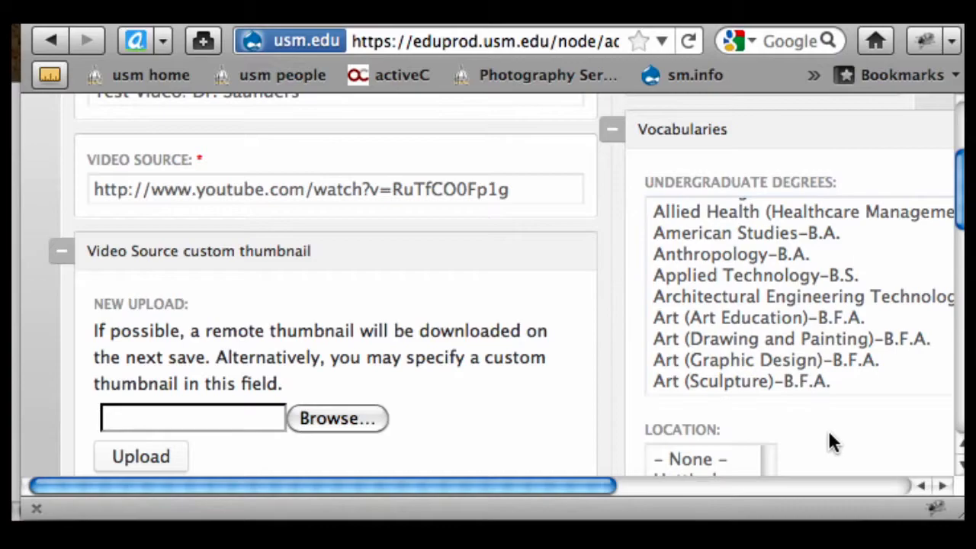
scroll(828, 429, down, 2)
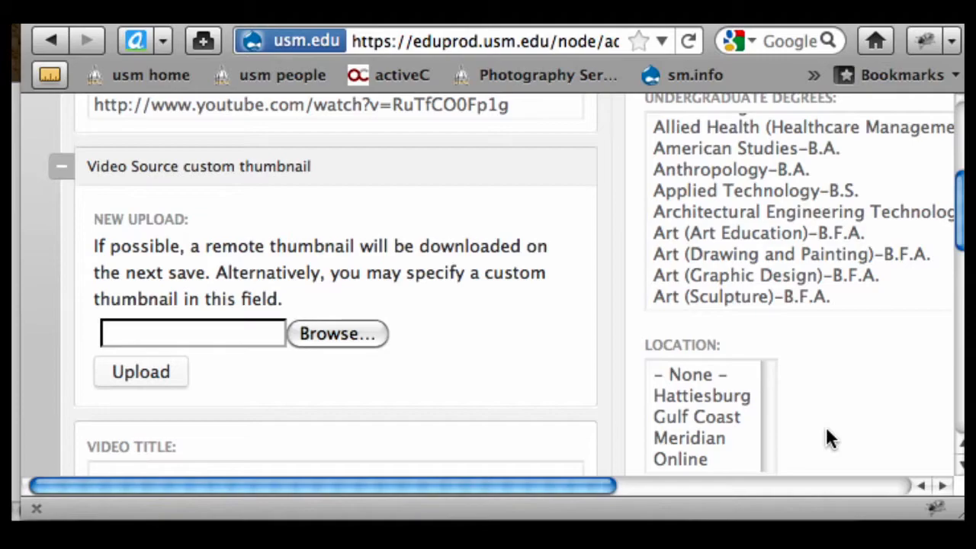
scroll(527, 359, down, 3)
click(528, 365)
scroll(528, 366, up, 4)
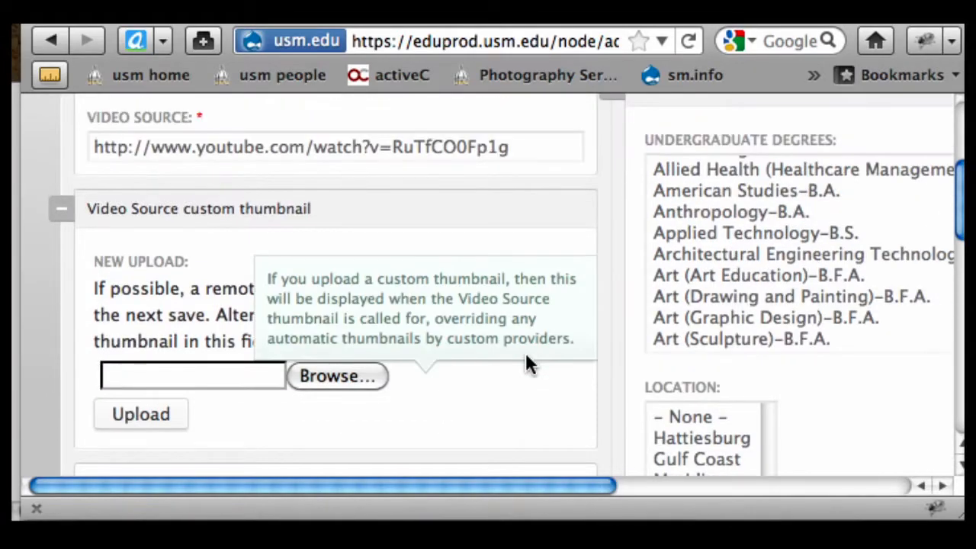
scroll(461, 404, down, 1)
Step: Save the new video and reopen it for editing
scroll(460, 388, up, 6)
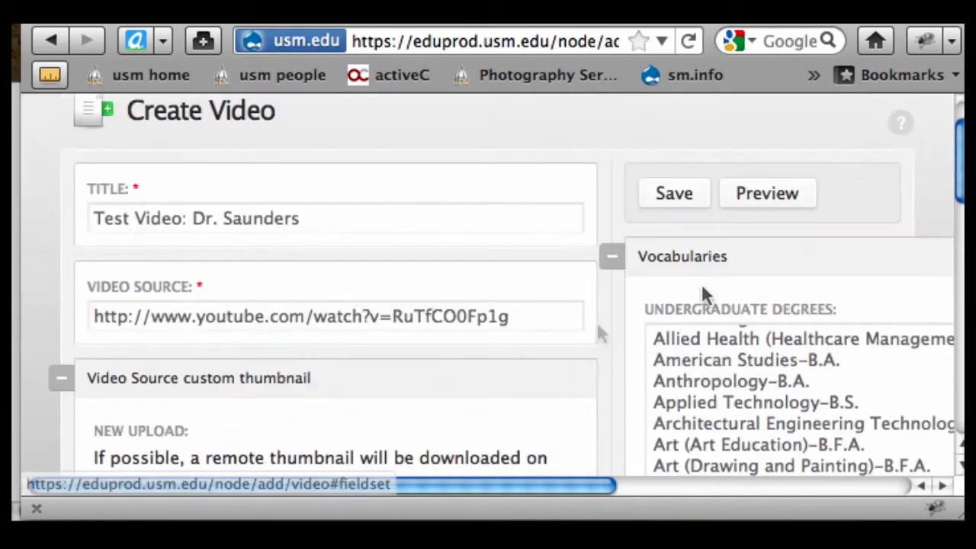
click(669, 276)
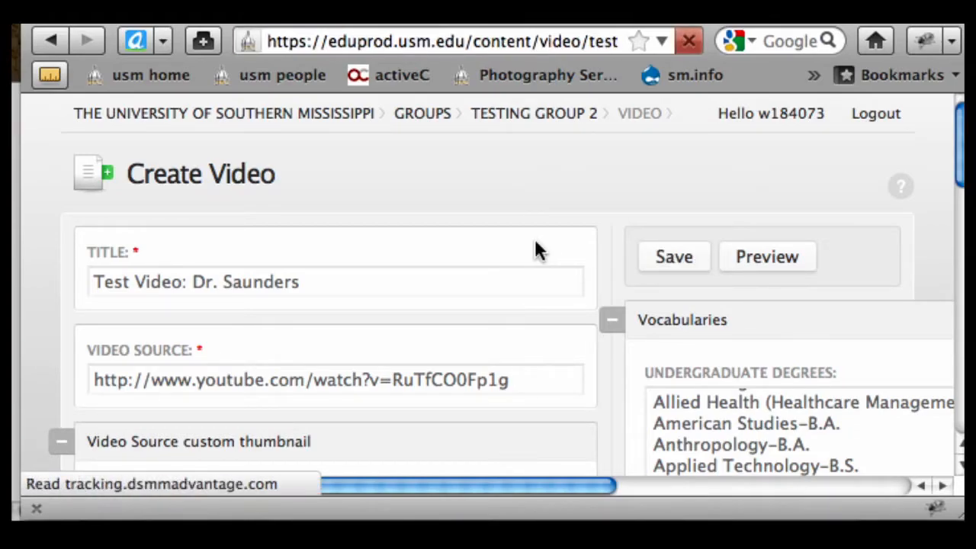
scroll(476, 416, down, 5)
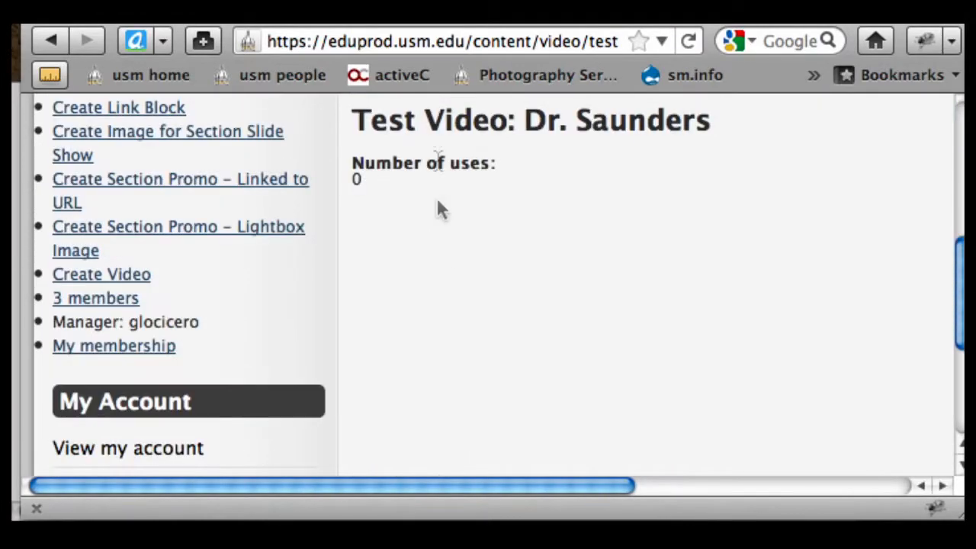
scroll(437, 209, up, 2)
click(470, 177)
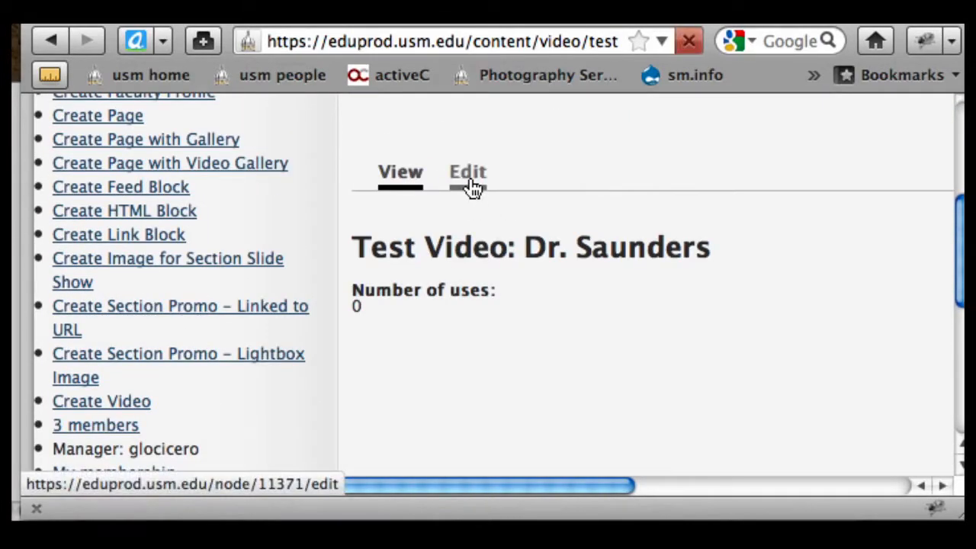
Step: Examine the video's thumbnail, its alternate text and title fields, and the video title and description fields
scroll(584, 348, down, 5)
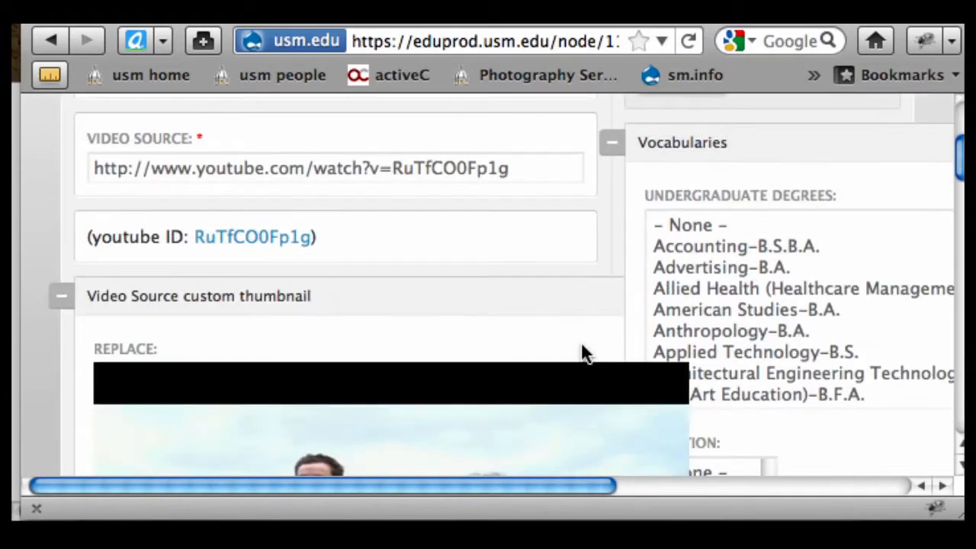
scroll(323, 265, down, 3)
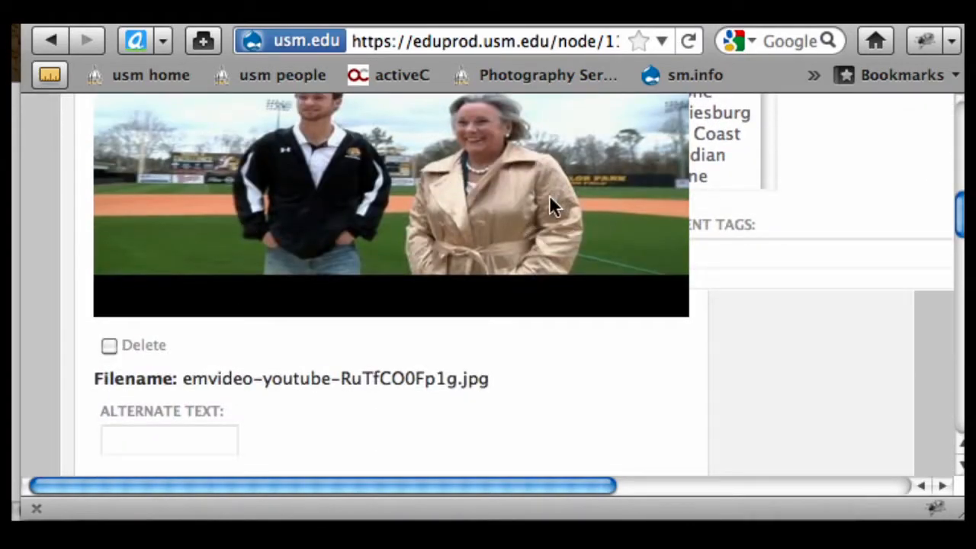
scroll(552, 277, down, 2)
click(112, 340)
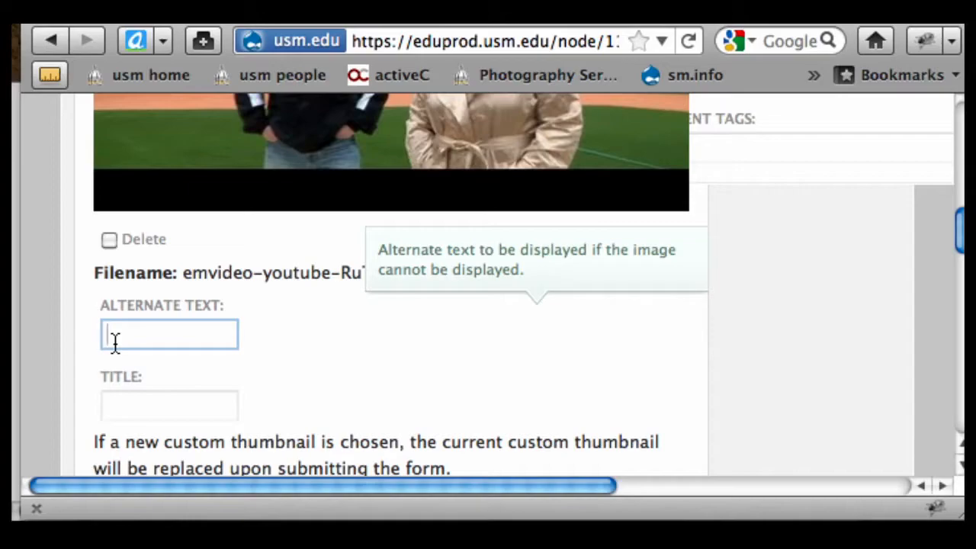
click(122, 401)
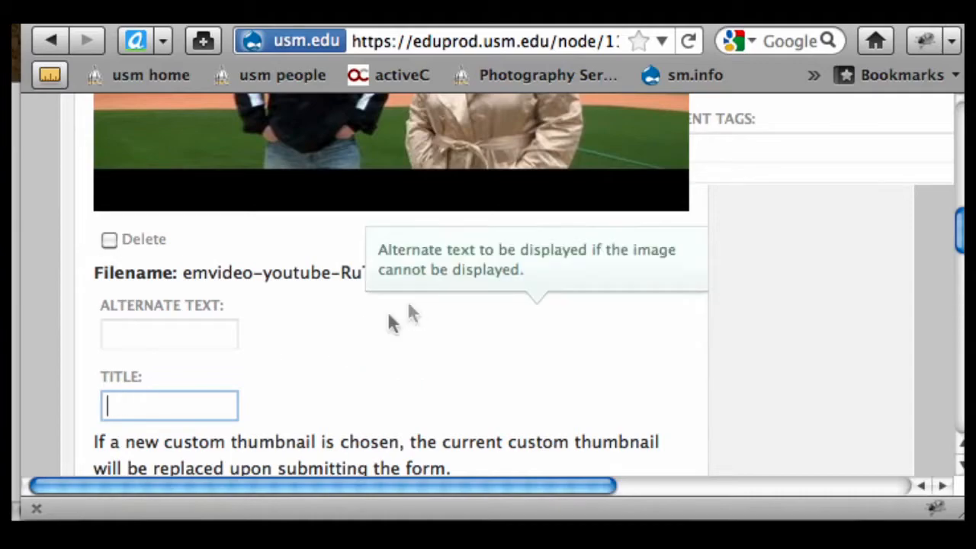
scroll(348, 383, down, 7)
scroll(348, 385, down, 2)
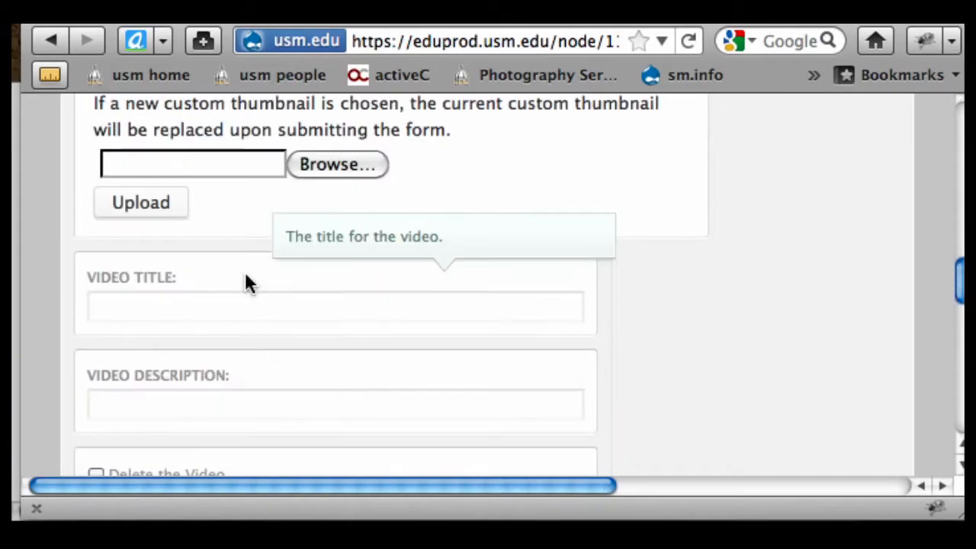
scroll(221, 267, down, 2)
scroll(204, 411, down, 1)
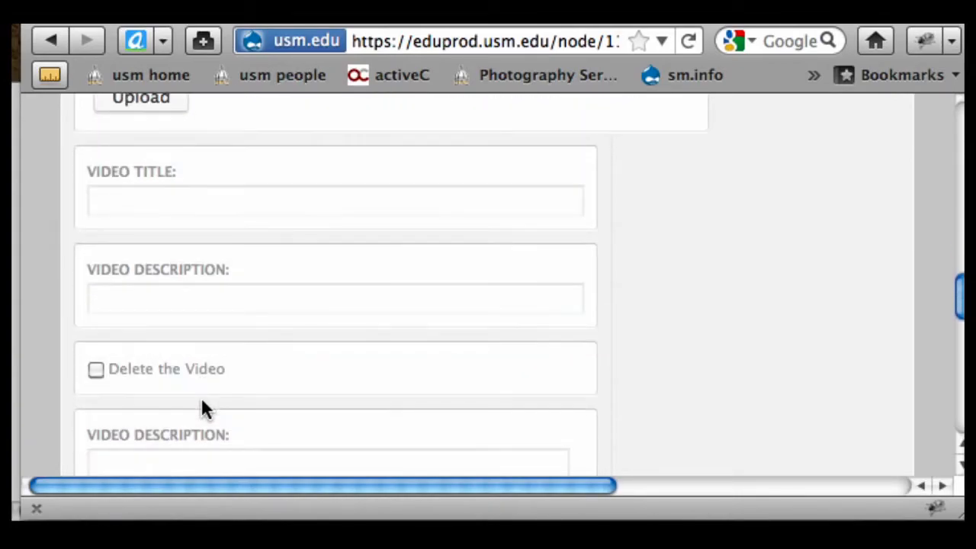
scroll(212, 251, up, 1)
scroll(213, 260, up, 1)
click(213, 258)
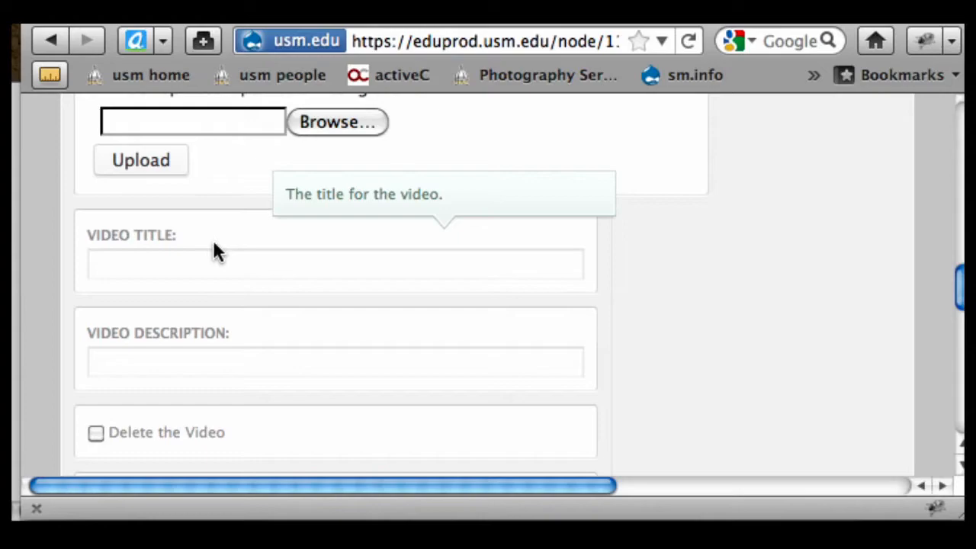
Step: Save the edited video without filling in the optional thumbnail text, video title or description
scroll(214, 248, up, 5)
scroll(214, 250, up, 2)
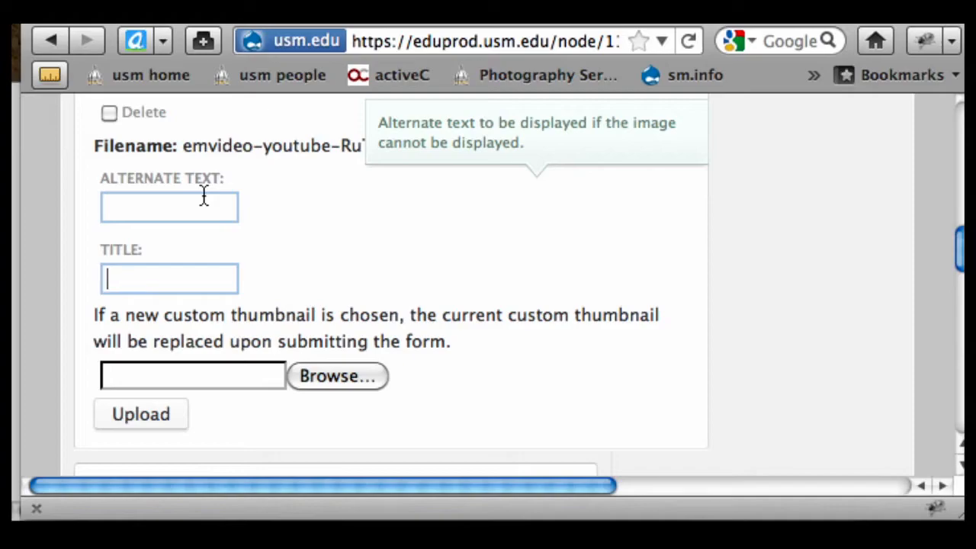
scroll(800, 264, up, 10)
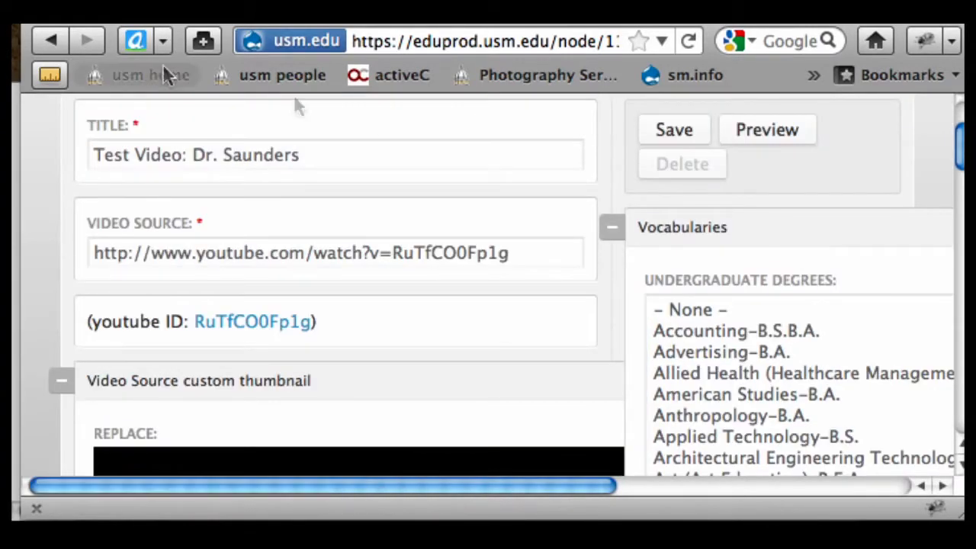
click(678, 139)
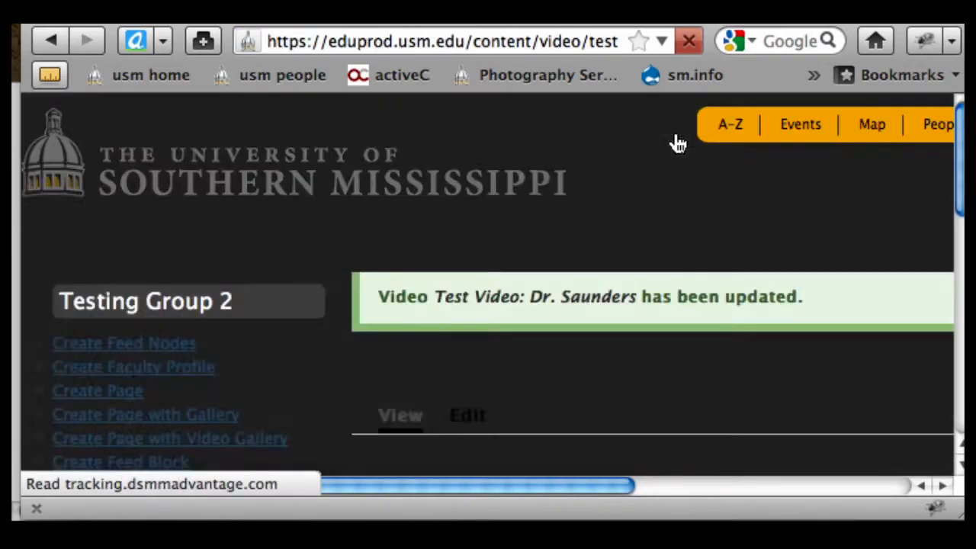
Step: Go to the Testing Group 2 home page and open its Welcome page under About Us for editing
scroll(329, 356, down, 3)
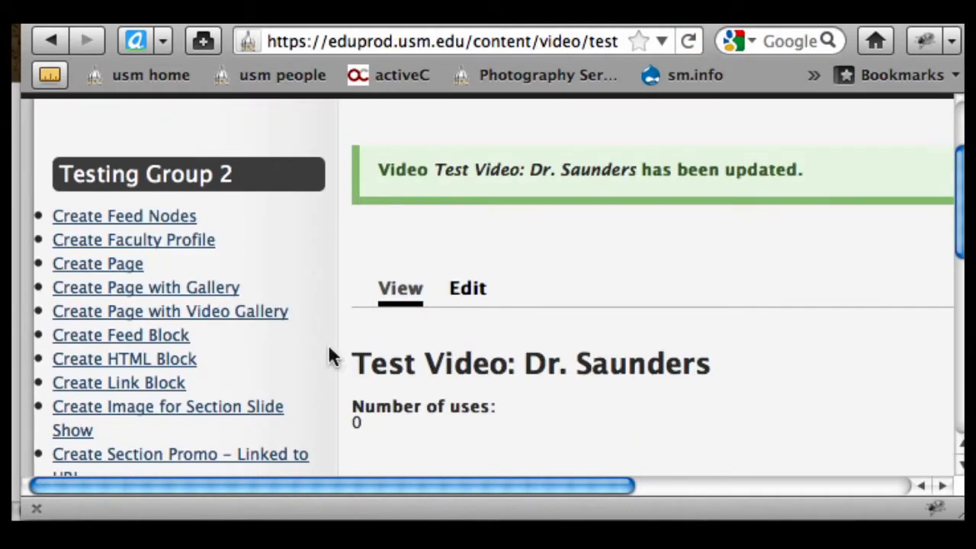
click(186, 179)
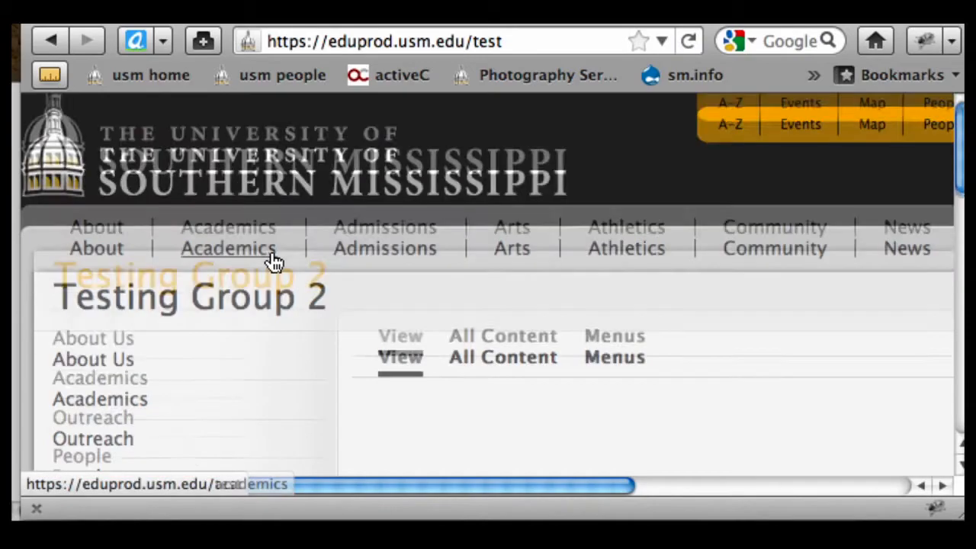
scroll(273, 261, down, 3)
mouse_move(79, 234)
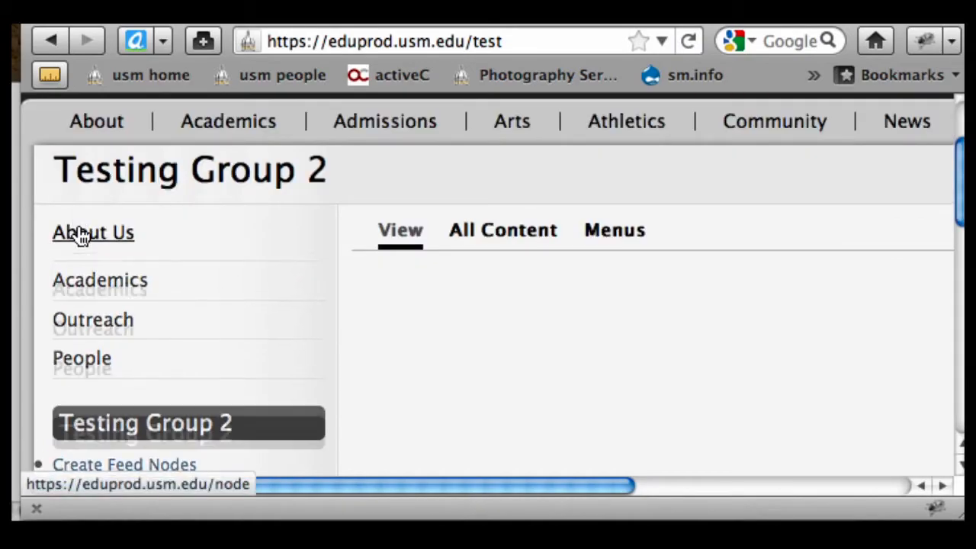
click(111, 278)
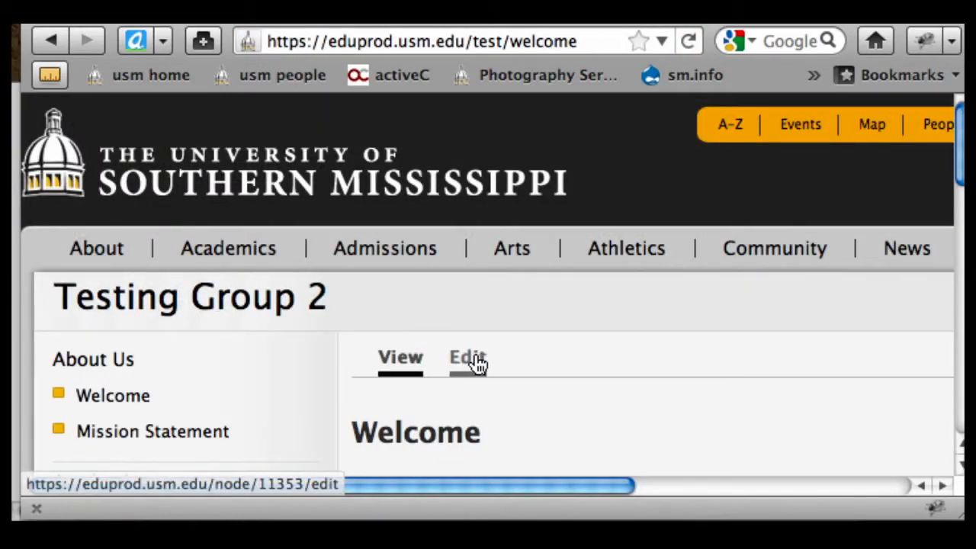
click(476, 364)
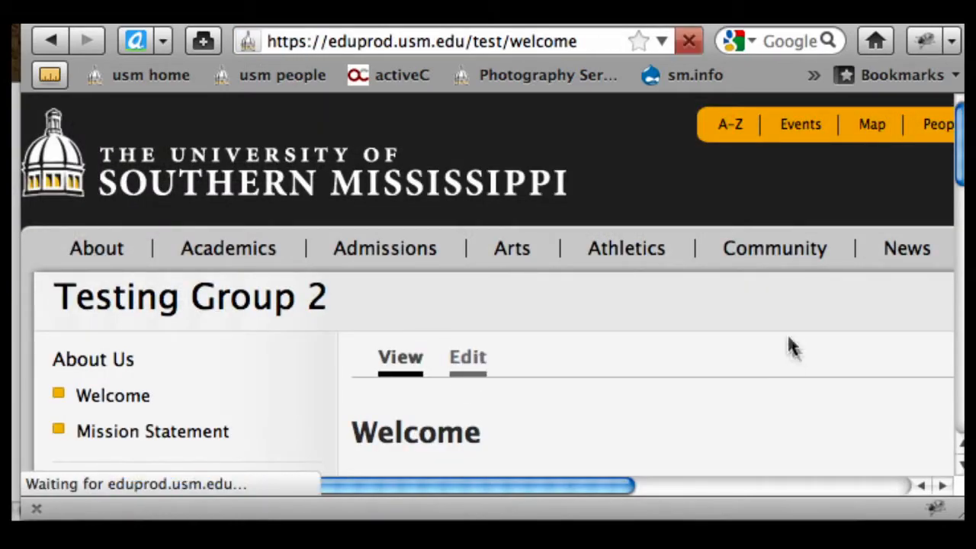
Step: Set the Welcome page's video reference to the "Test Video" entry whose title includes a doctor's name
scroll(789, 343, down, 3)
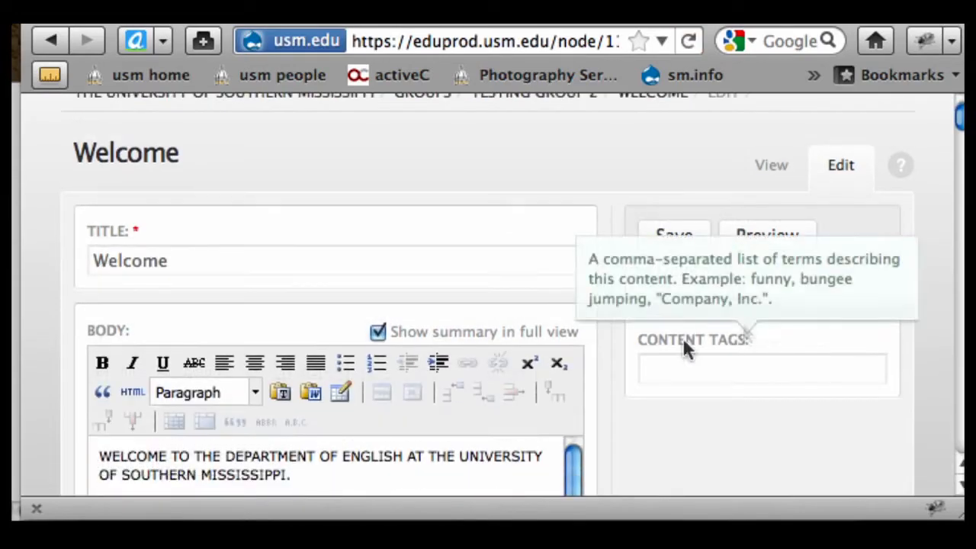
click(709, 381)
scroll(709, 381, down, 5)
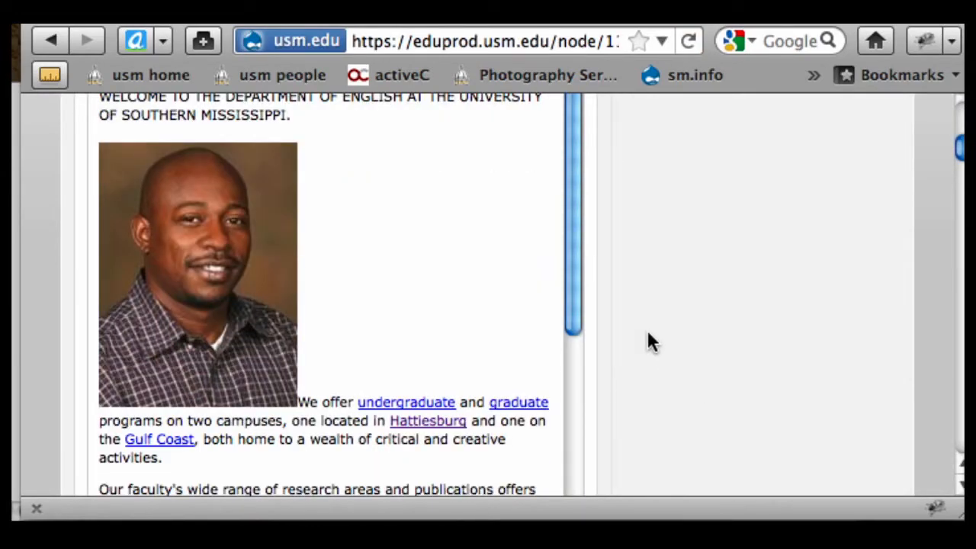
scroll(648, 334, up, 2)
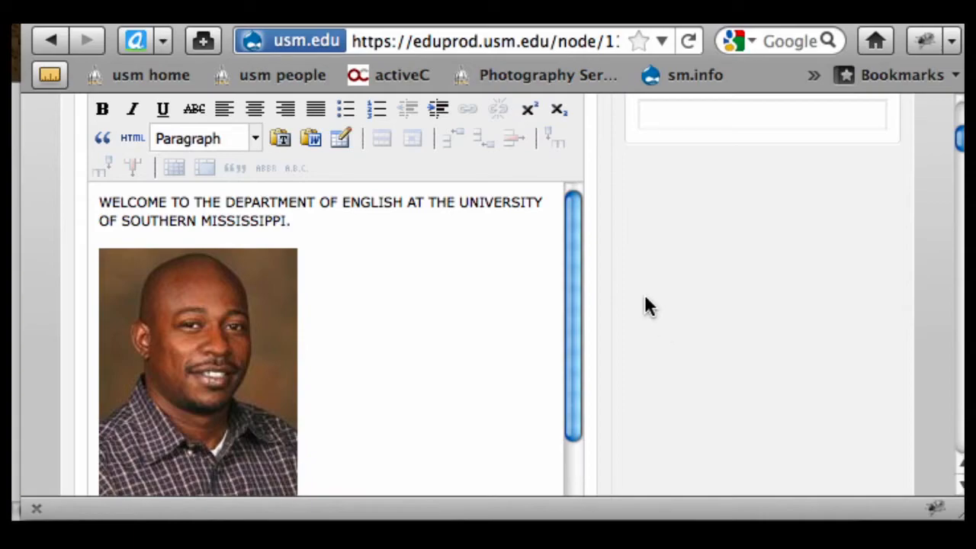
scroll(644, 305, down, 15)
scroll(645, 299, down, 10)
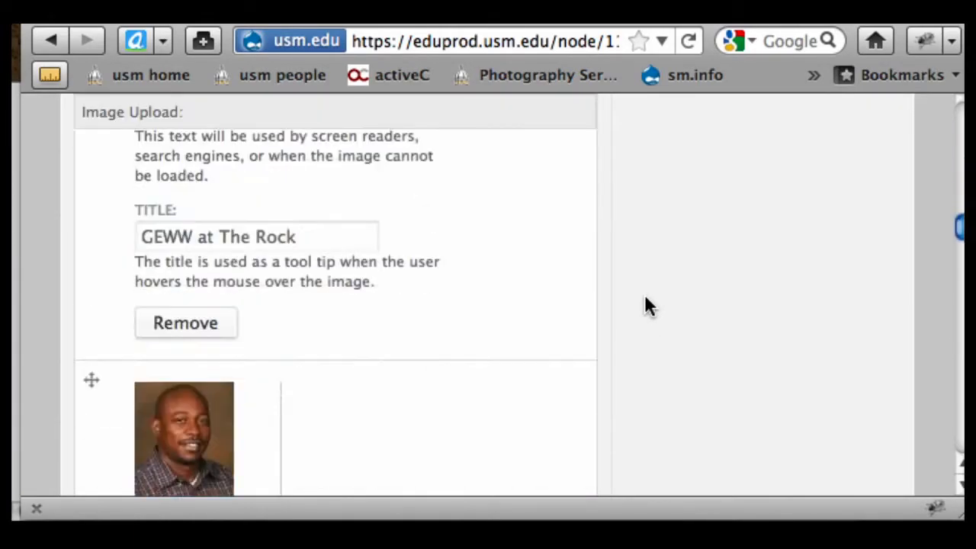
scroll(645, 305, down, 5)
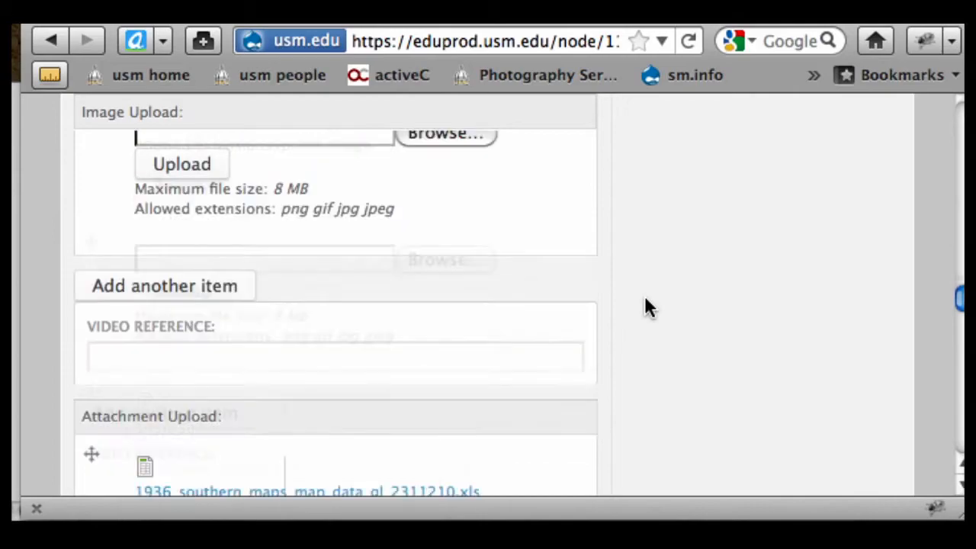
click(120, 291)
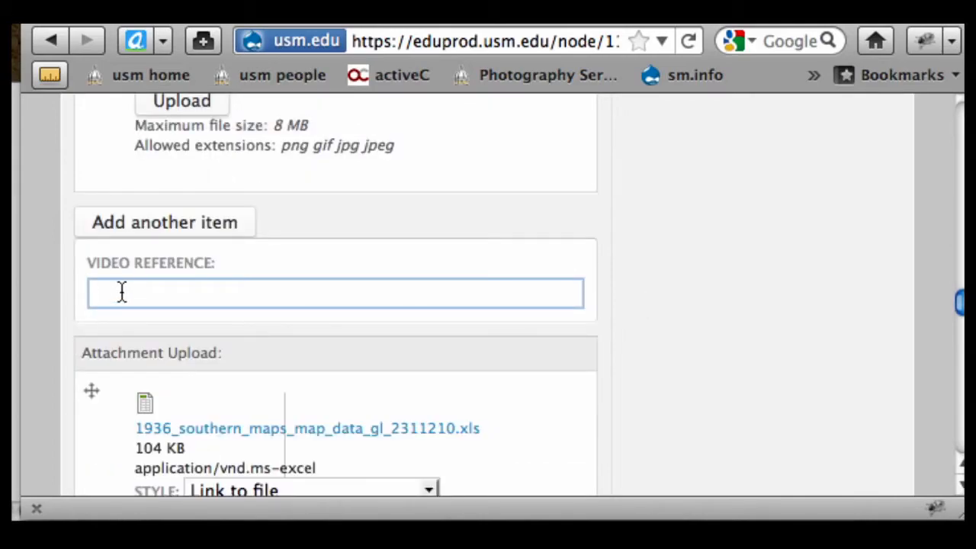
text(Te:)
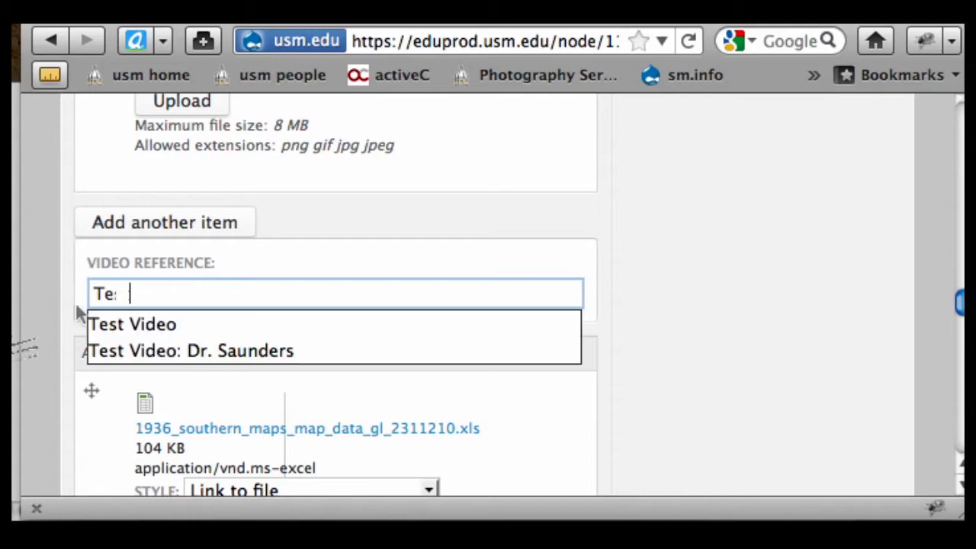
click(181, 353)
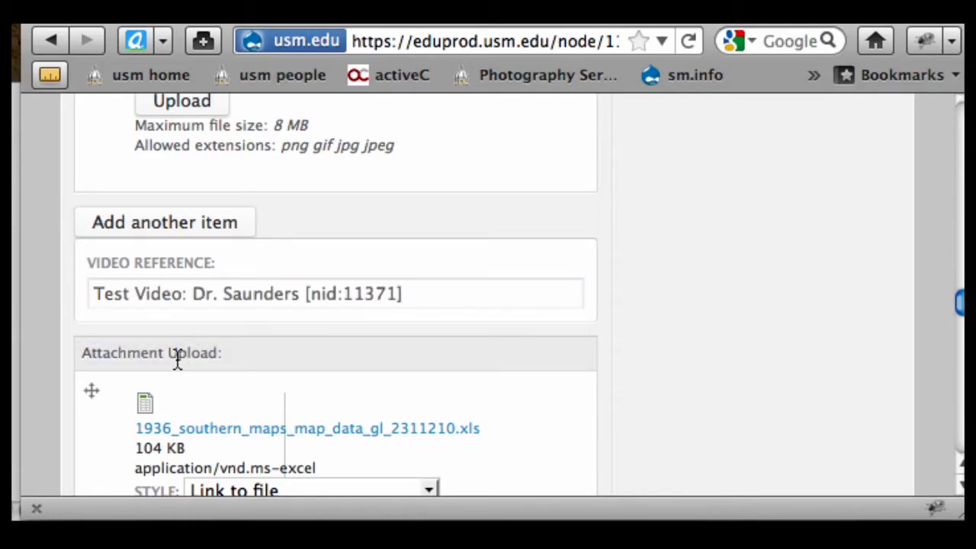
Step: Examine the node ID shown in brackets after the title in the video reference
click(183, 306)
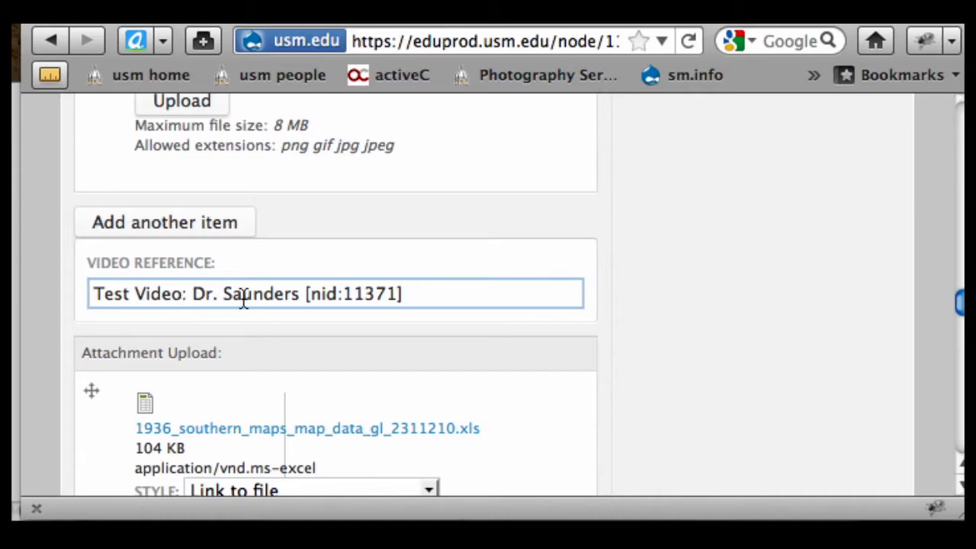
drag(309, 294, 395, 297)
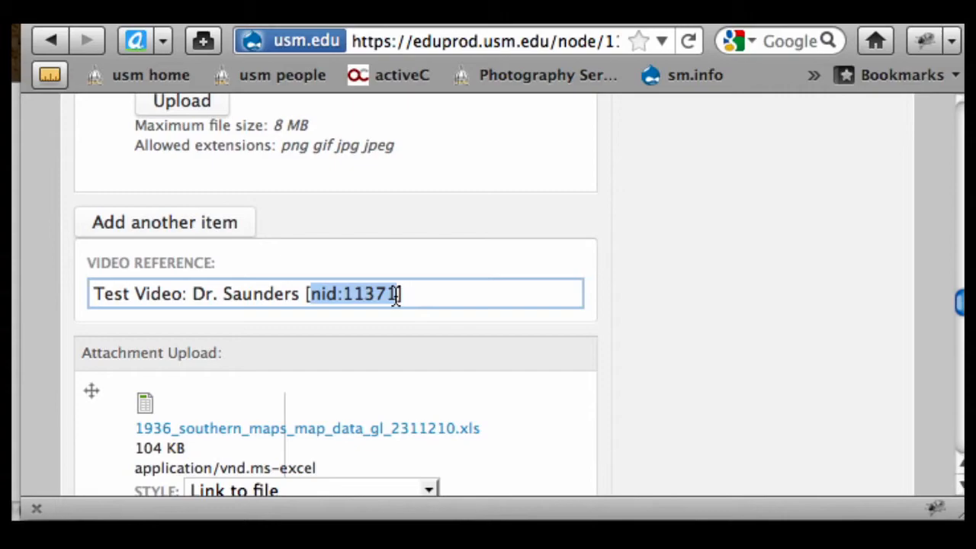
scroll(724, 268, up, 1)
click(422, 327)
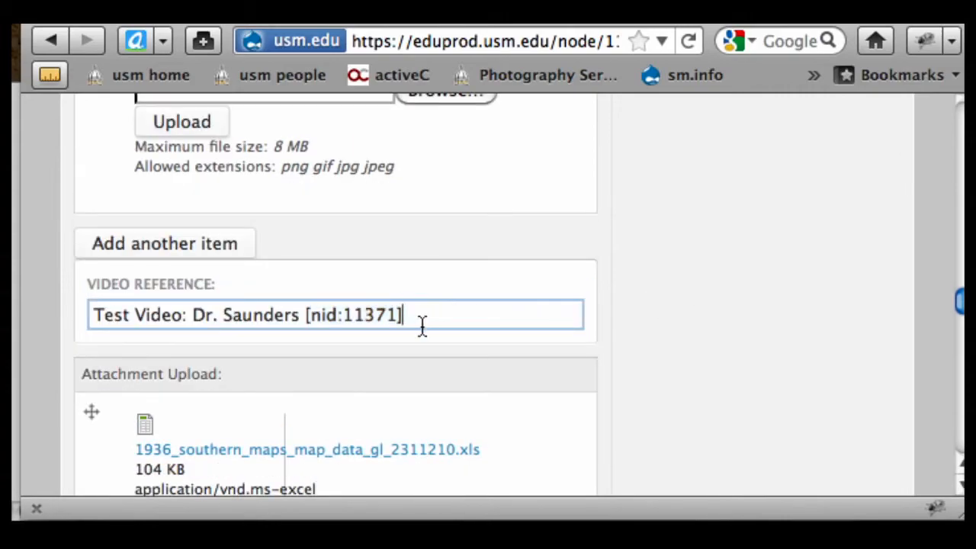
Step: Replace the video reference with a student's first name to look up a profile video, and clear the entry
triple_click(421, 326)
text(Amy)
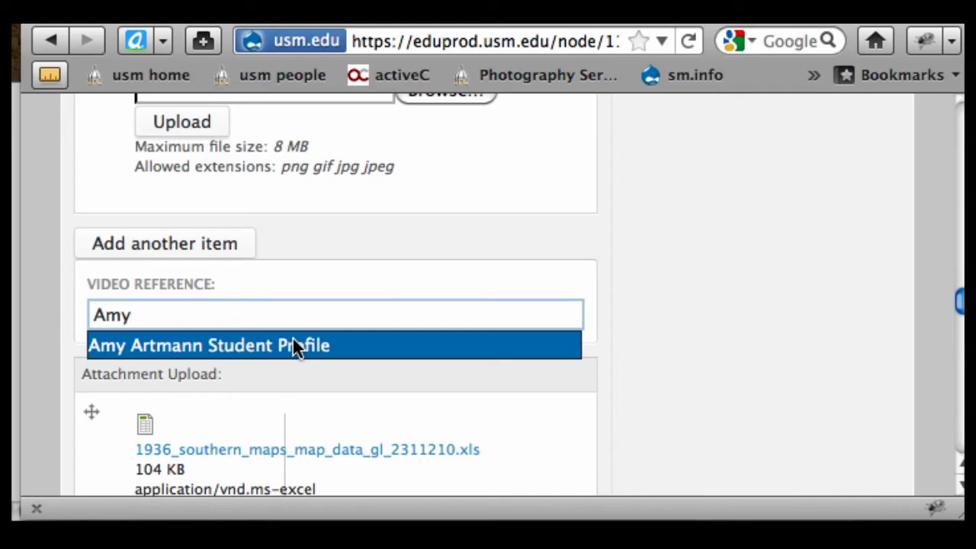
key(BackSpace)
key(BackSpace)
key(BackSpace)
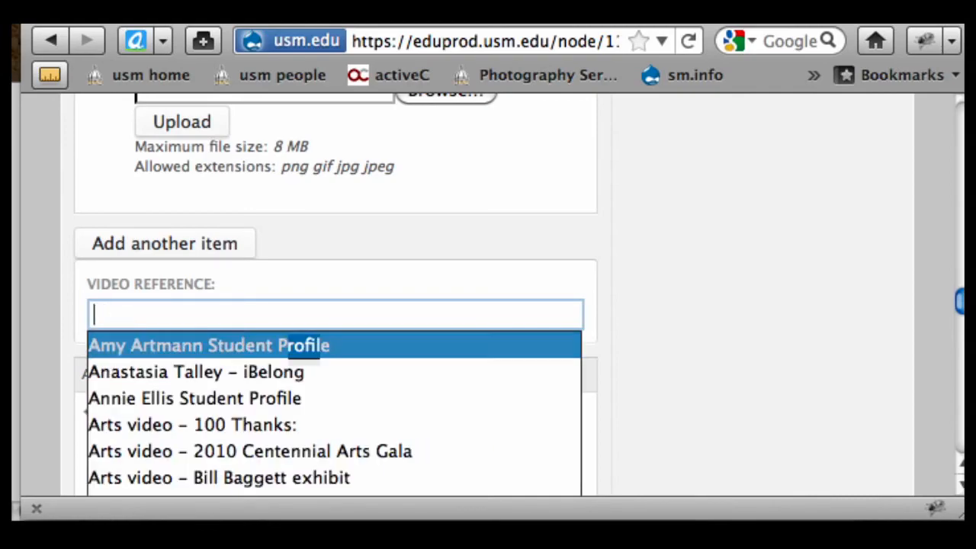
Step: Look up "Test", choose the test video with the doctor's name as the video reference, and save the Welcome page
text(Test)
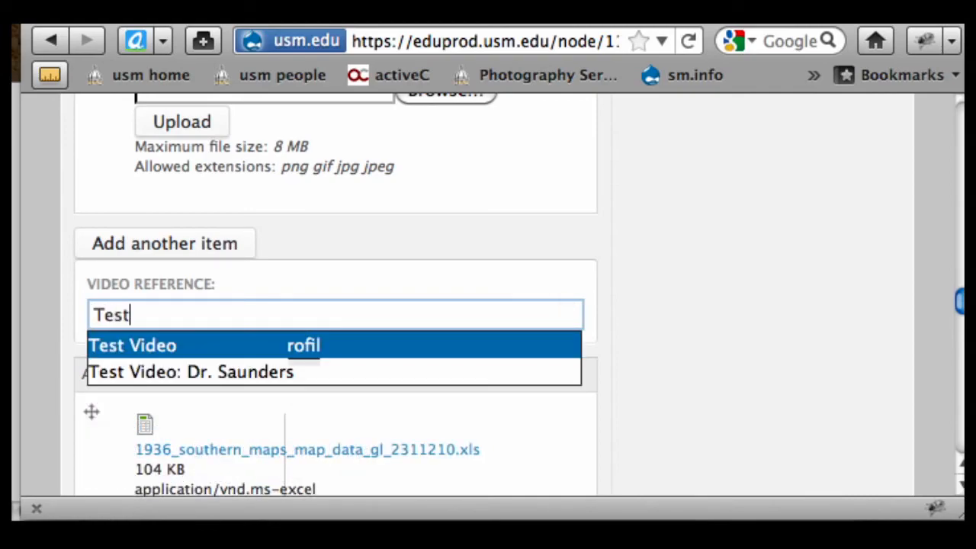
click(270, 375)
scroll(614, 325, up, 5)
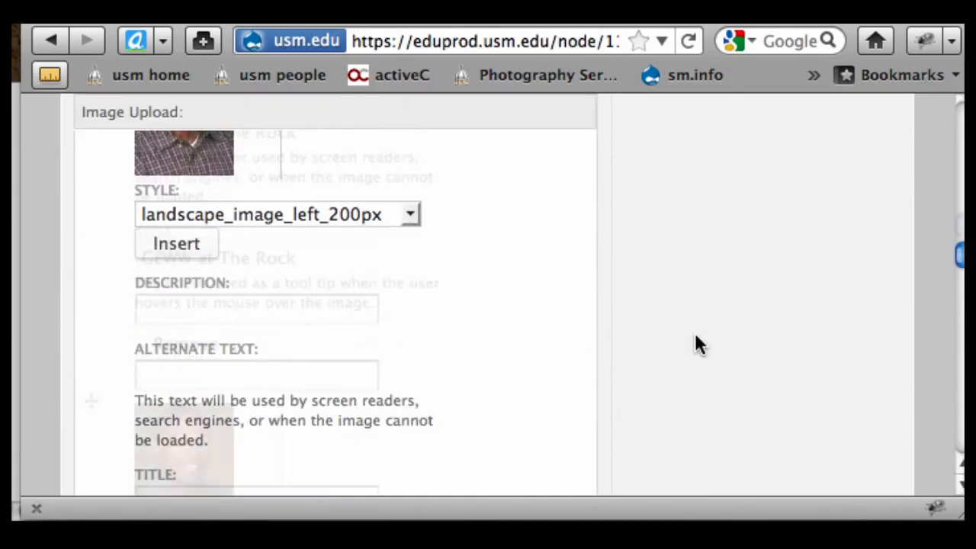
scroll(694, 333, up, 10)
click(677, 258)
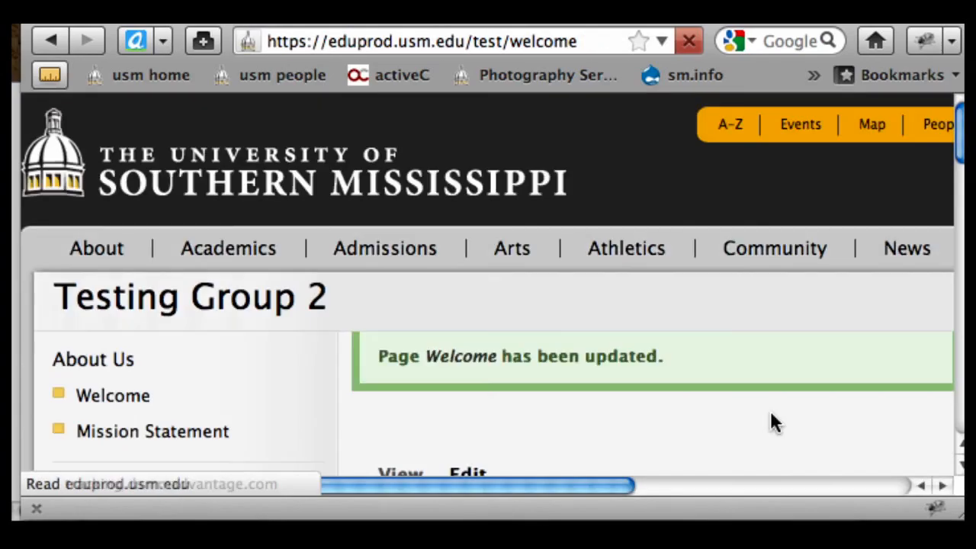
scroll(770, 416, down, 3)
scroll(768, 410, down, 4)
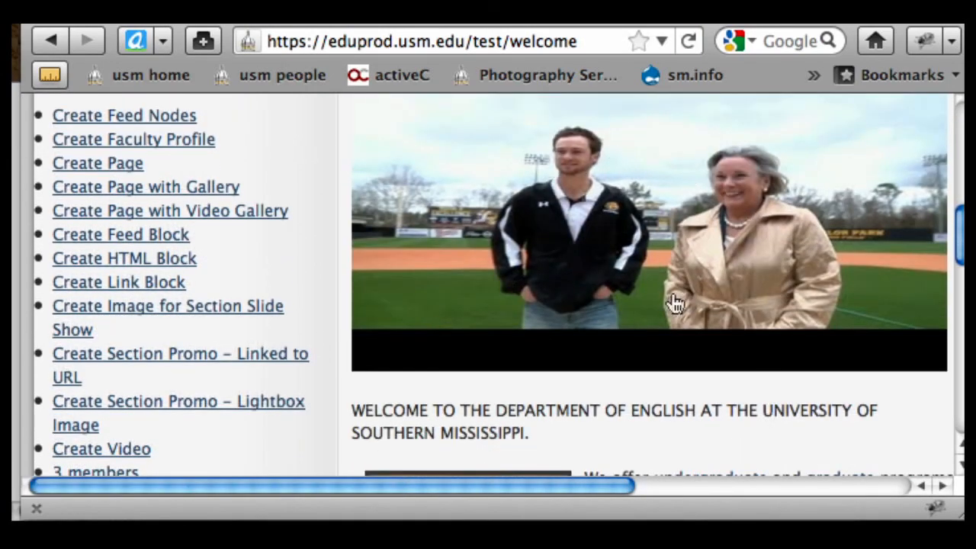